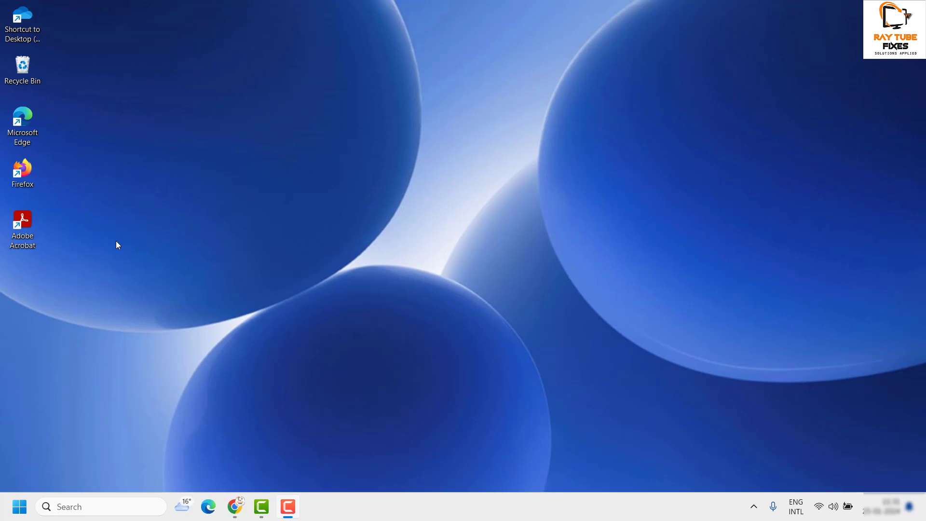
# Open the On-Screen Keyboard from the Accessibility apps and move its window lower on the desktop.
pyautogui.click(20, 506)
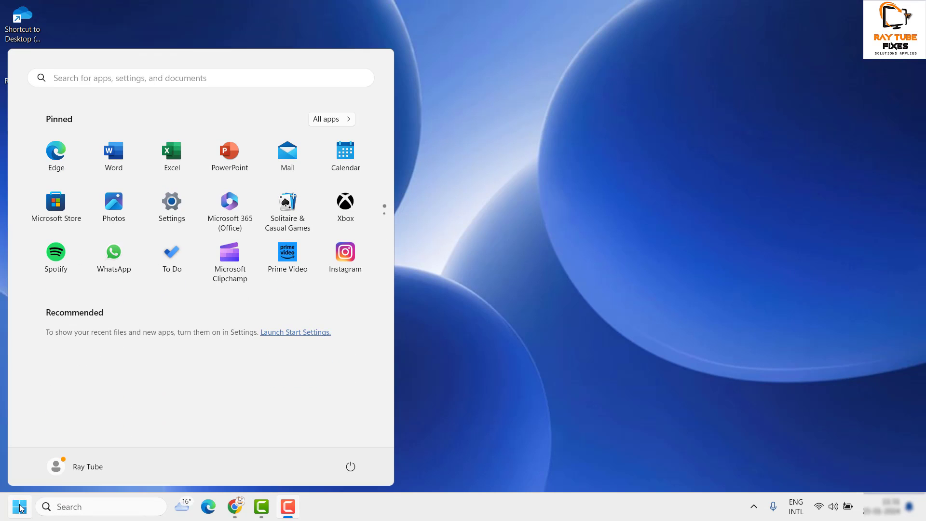
pyautogui.click(320, 121)
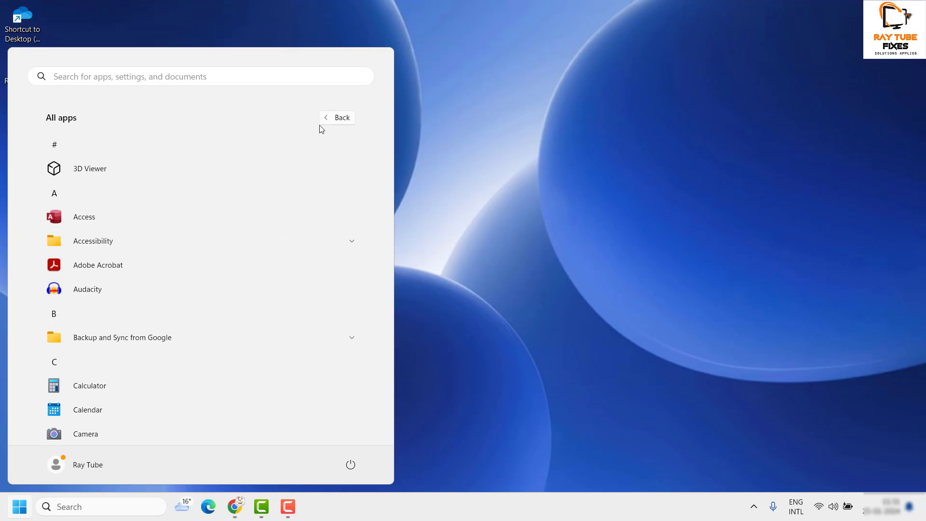
pyautogui.click(114, 242)
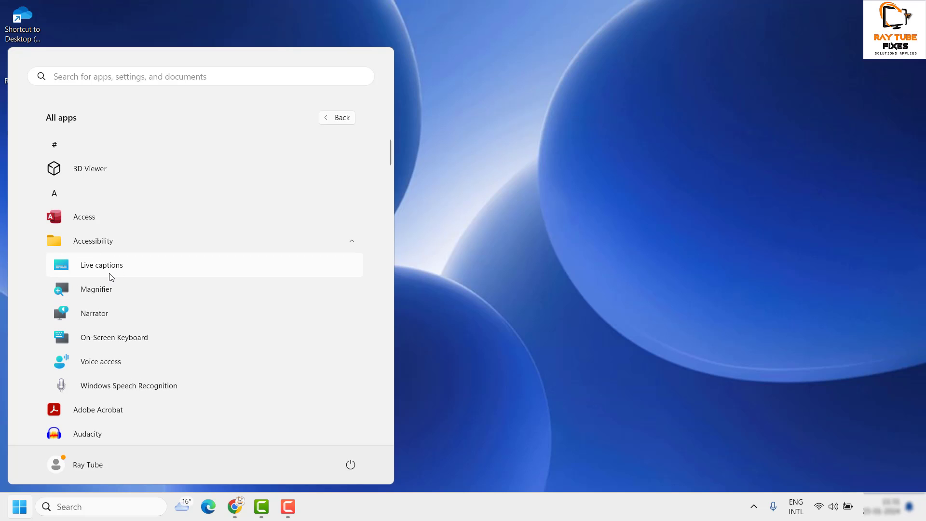
pyautogui.click(99, 344)
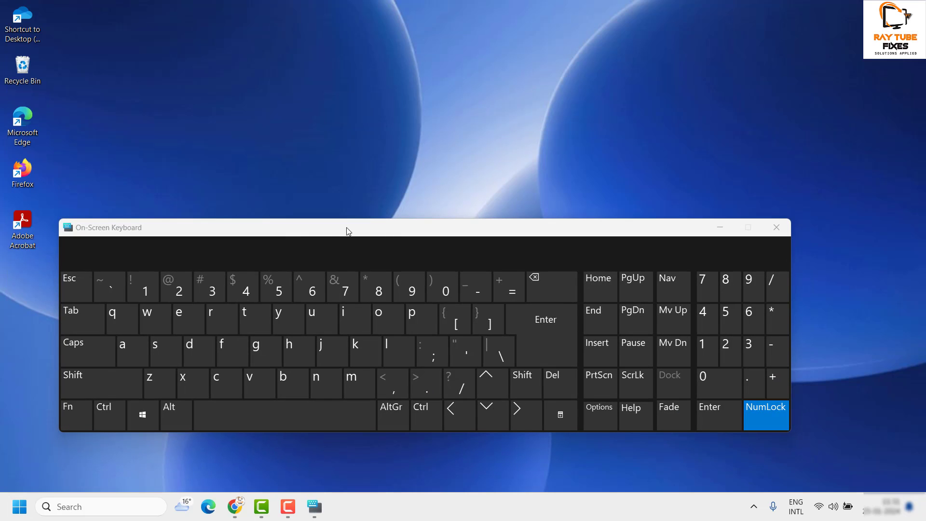
pyautogui.moveTo(347, 229); pyautogui.dragTo(369, 285)
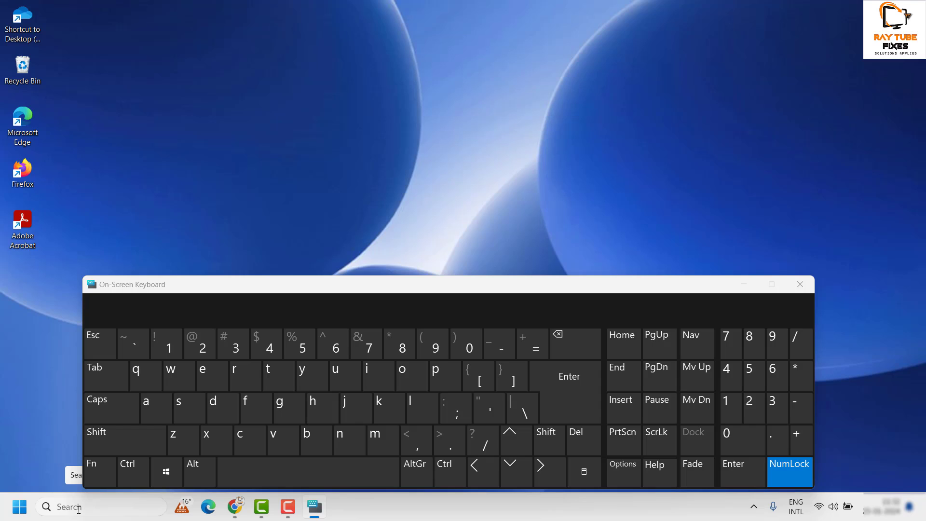
# Search Windows for "find and" using the On-Screen Keyboard and open Find and fix keyboard problems.
pyautogui.click(79, 507)
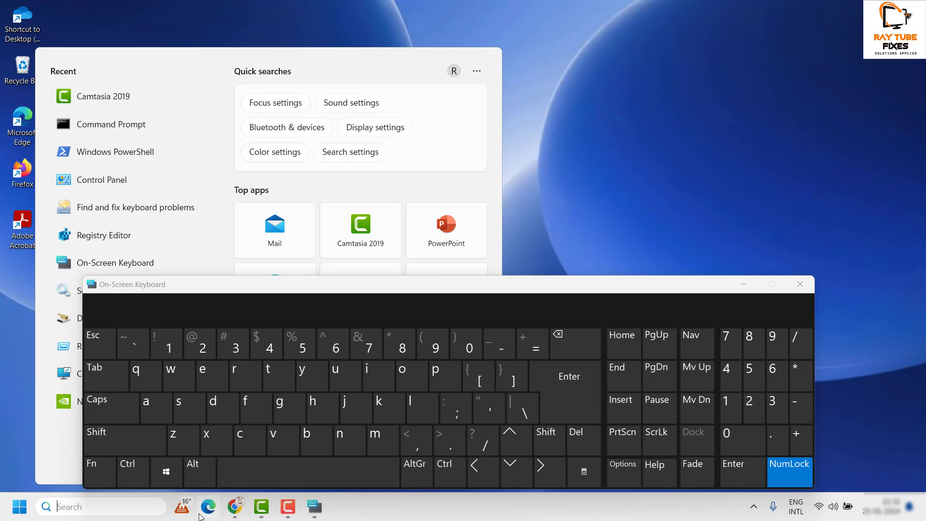
pyautogui.click(256, 410)
pyautogui.click(366, 374)
pyautogui.click(339, 436)
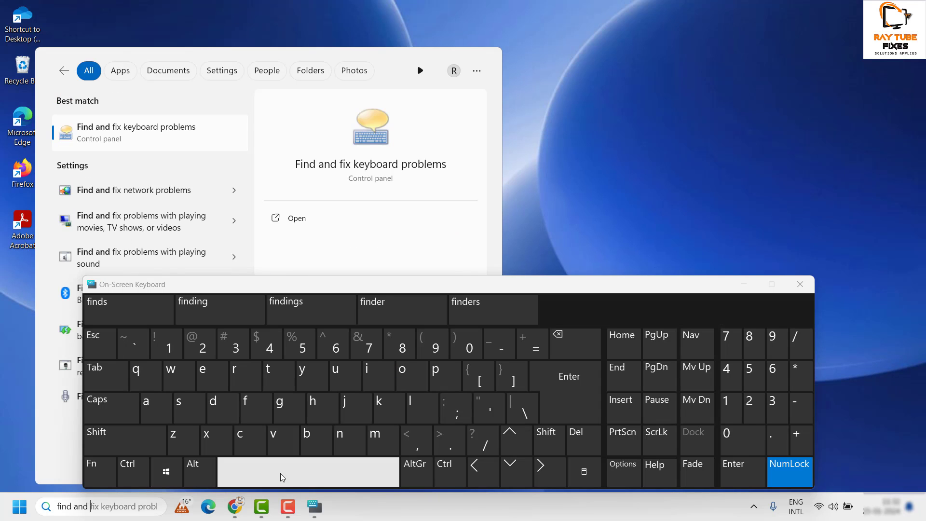
pyautogui.click(166, 134)
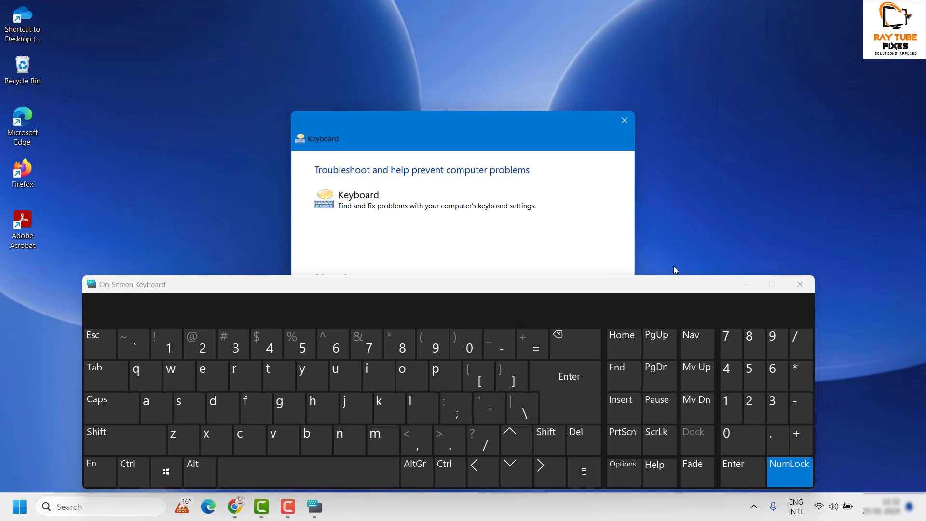
# Arrange the Keyboard troubleshooter window above the On-Screen Keyboard so that the two do not overlap.
pyautogui.moveTo(443, 113); pyautogui.dragTo(436, 24)
pyautogui.moveTo(674, 295); pyautogui.dragTo(672, 335)
pyautogui.moveTo(497, 20); pyautogui.dragTo(491, 78)
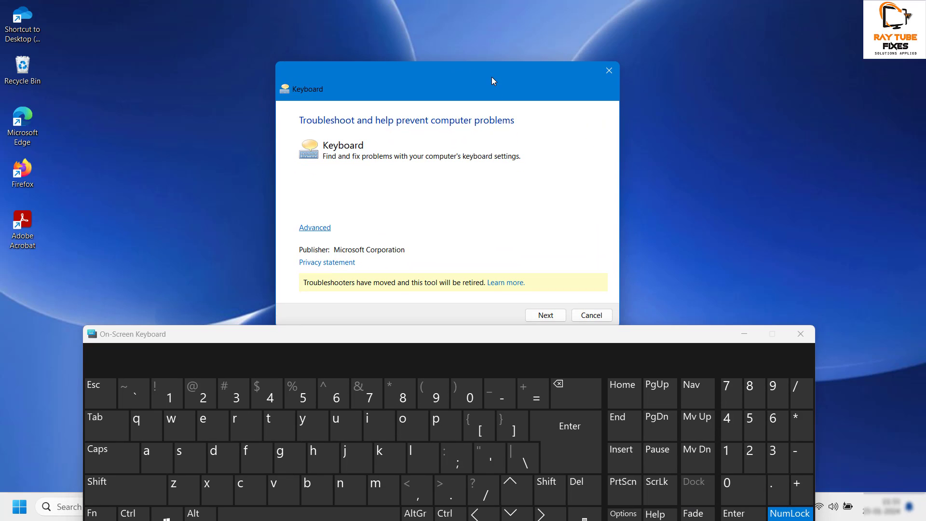
pyautogui.moveTo(678, 337); pyautogui.dragTo(678, 355)
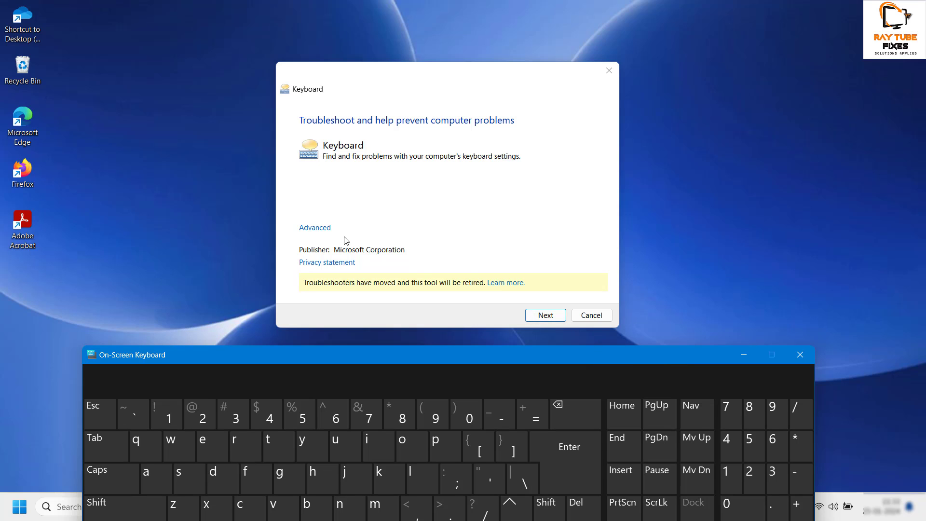
# Run the Keyboard troubleshooter with Apply repairs automatically enabled and close it.
pyautogui.click(316, 227)
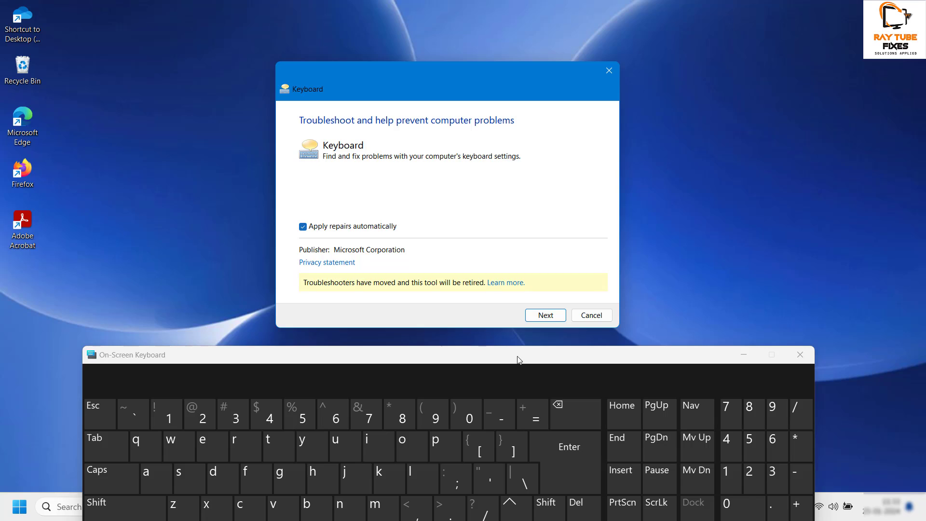
pyautogui.click(545, 315)
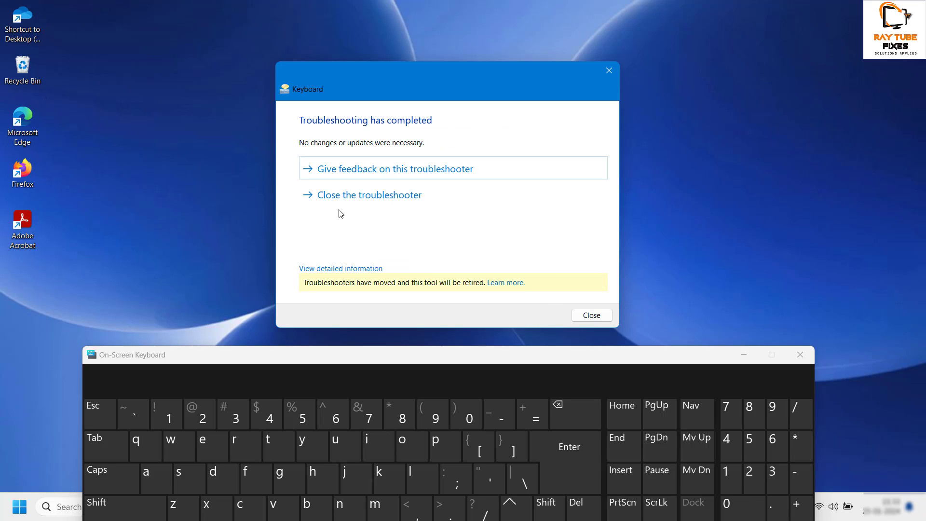
pyautogui.click(591, 315)
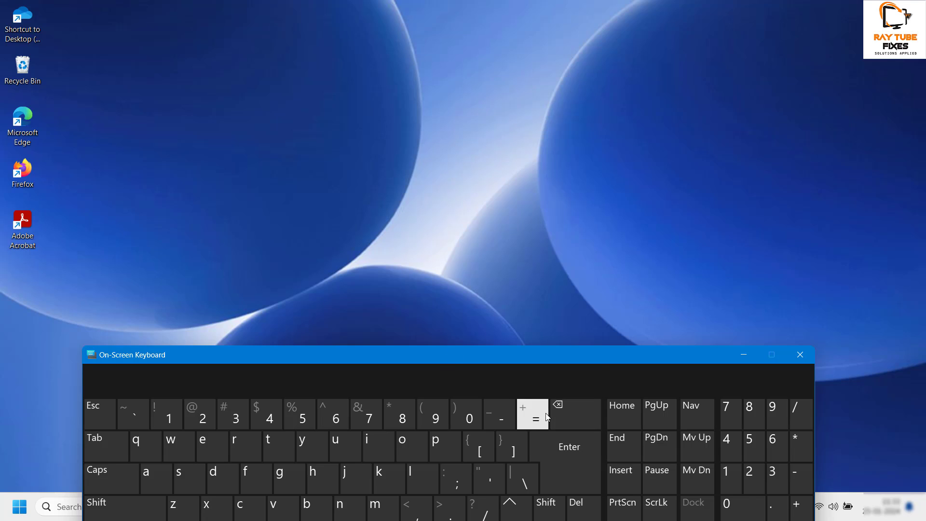
# Minimize the On-Screen Keyboard and open Device Manager.
pyautogui.moveTo(680, 350); pyautogui.dragTo(693, 295)
pyautogui.click(757, 301)
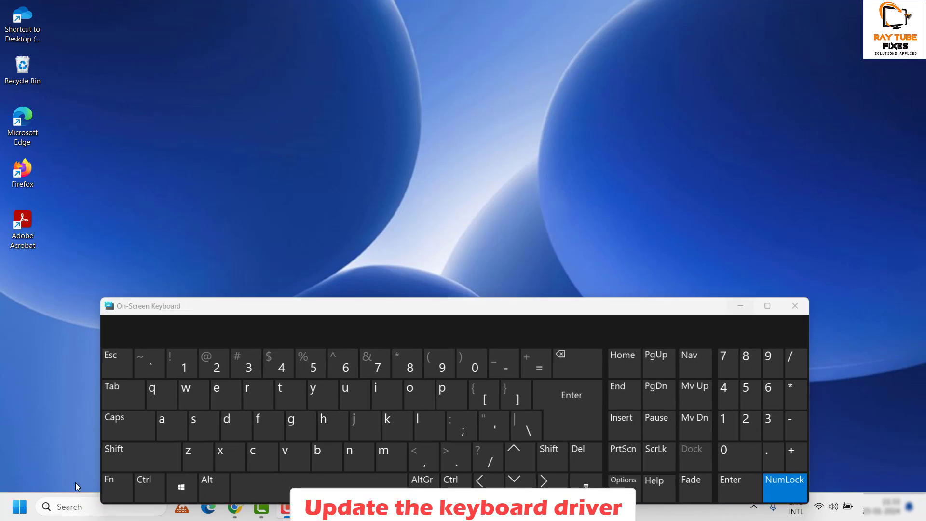
pyautogui.rightClick(16, 511)
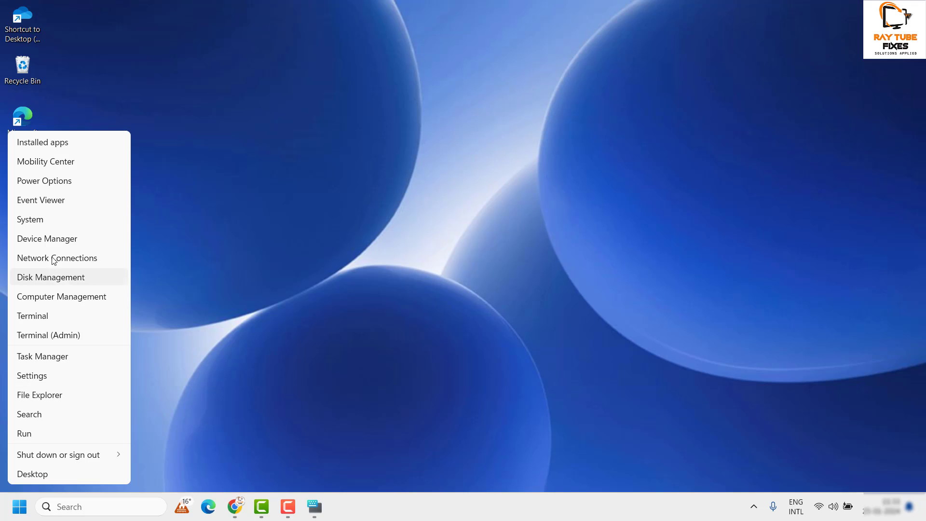
pyautogui.click(53, 238)
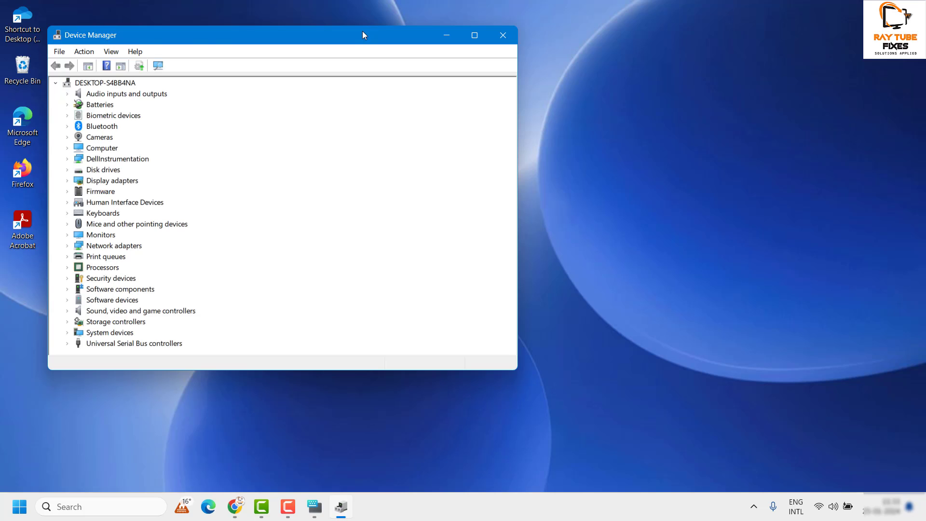
# Start a driver update for the Standard PS/2 Keyboard under Keyboards, using the automatic driver search.
pyautogui.moveTo(362, 30); pyautogui.dragTo(551, 18)
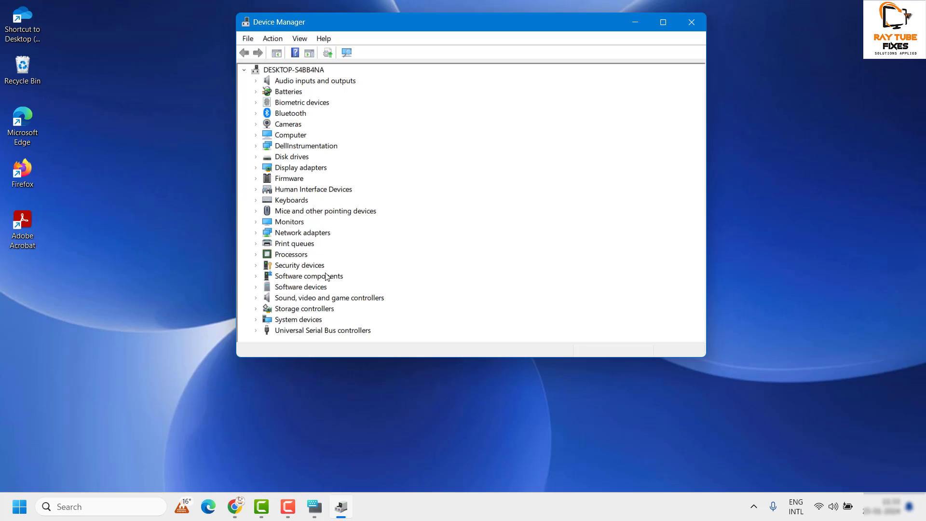
pyautogui.click(255, 200)
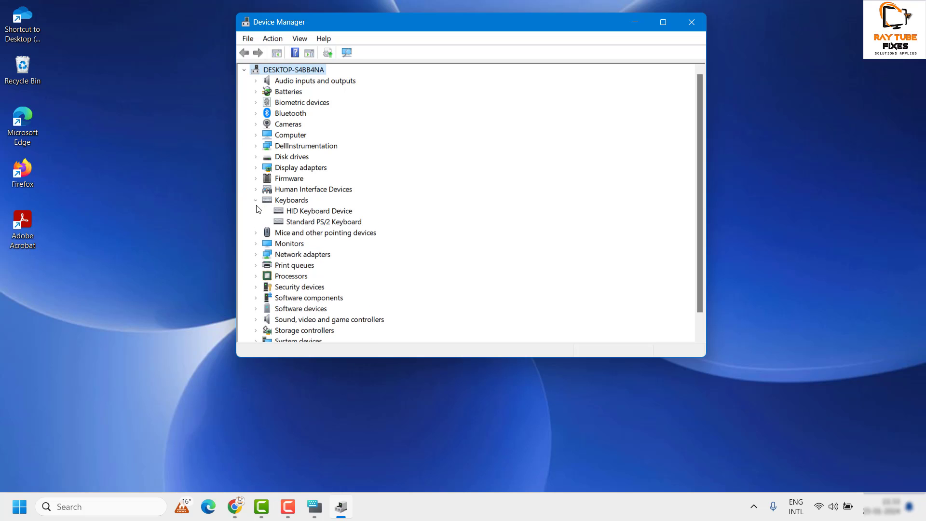
pyautogui.rightClick(324, 221)
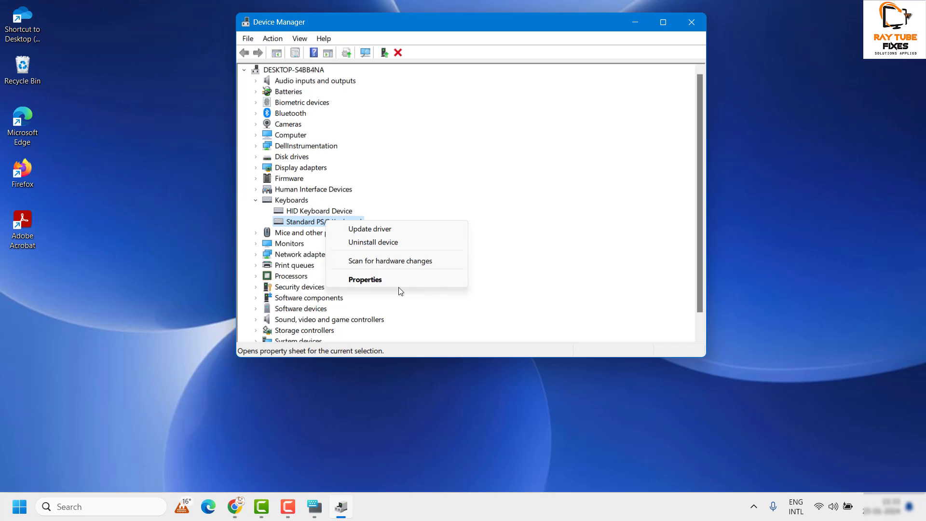
pyautogui.click(367, 229)
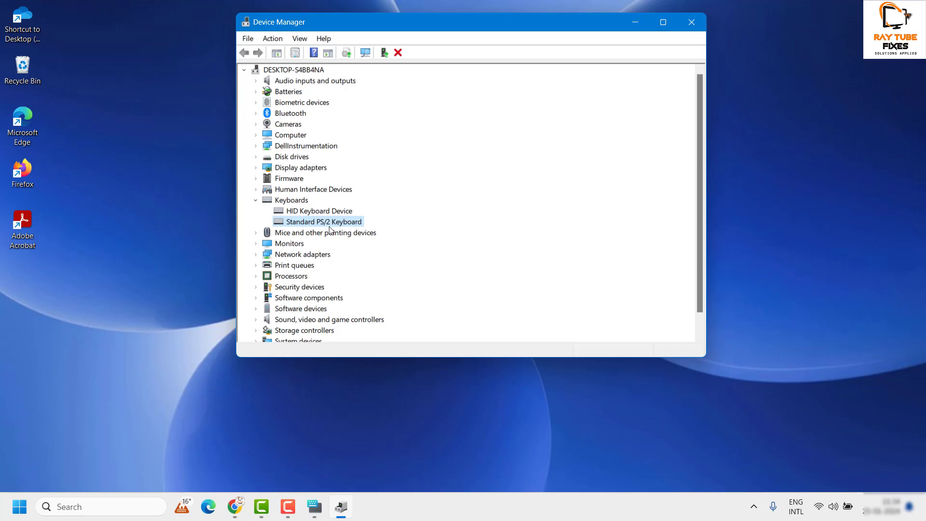
pyautogui.rightClick(342, 227)
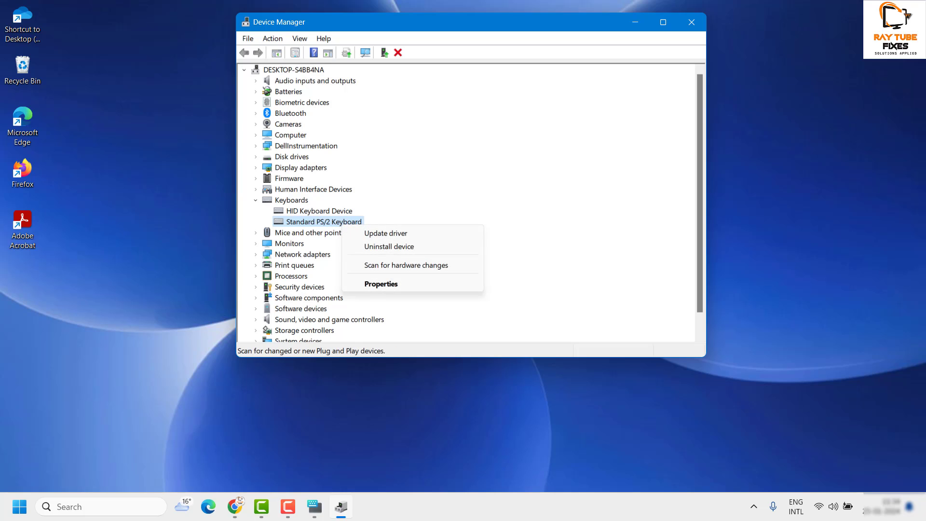
pyautogui.click(401, 234)
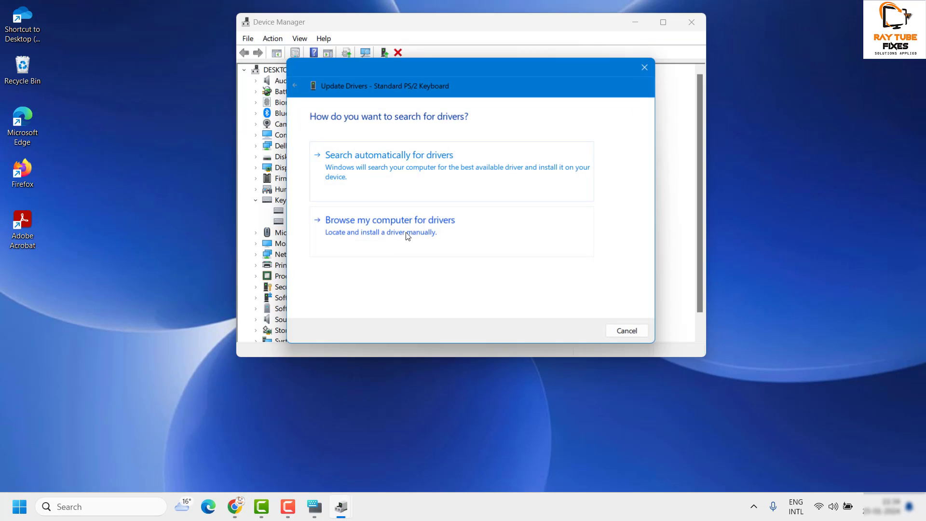
pyautogui.click(418, 170)
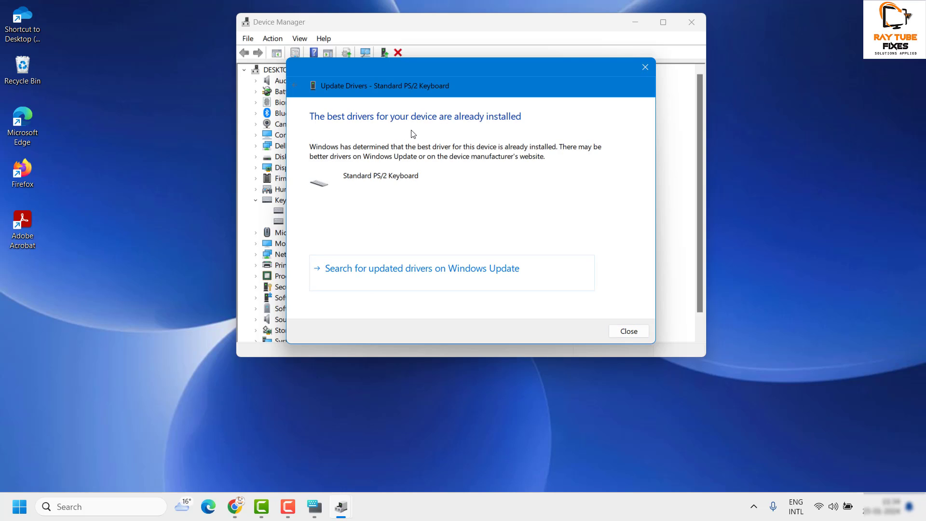
# Check Windows Update for updated keyboard drivers and close Device Manager.
pyautogui.click(396, 272)
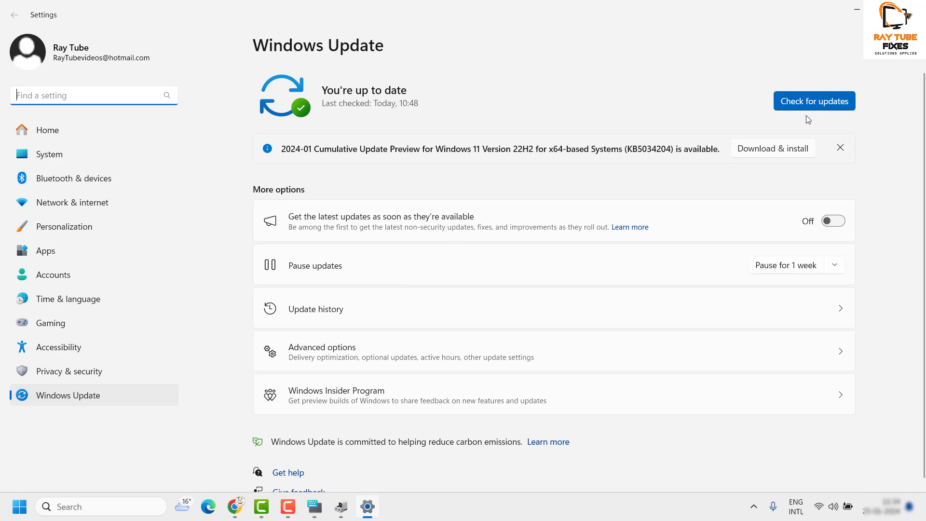
pyautogui.click(815, 102)
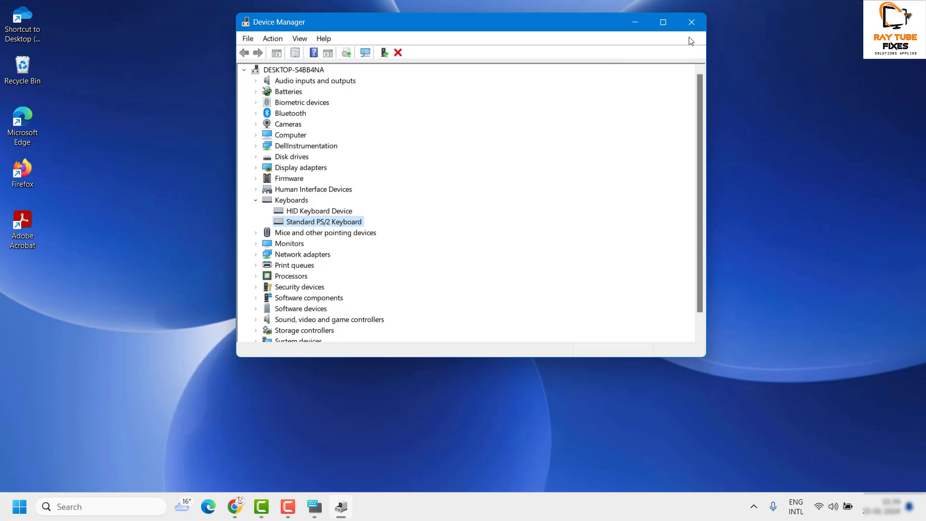
pyautogui.click(690, 23)
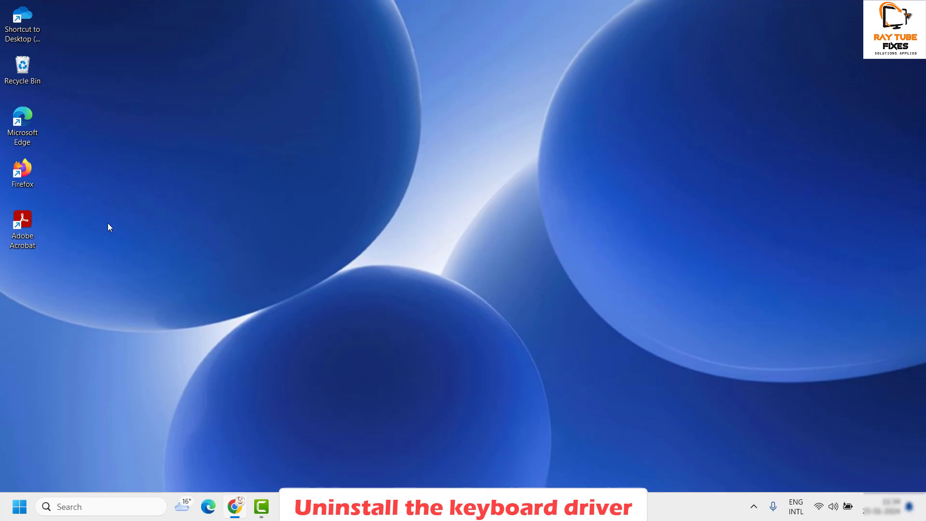
# Reopen Device Manager, move its window toward the middle of the desktop and expand the Keyboards category.
pyautogui.rightClick(24, 507)
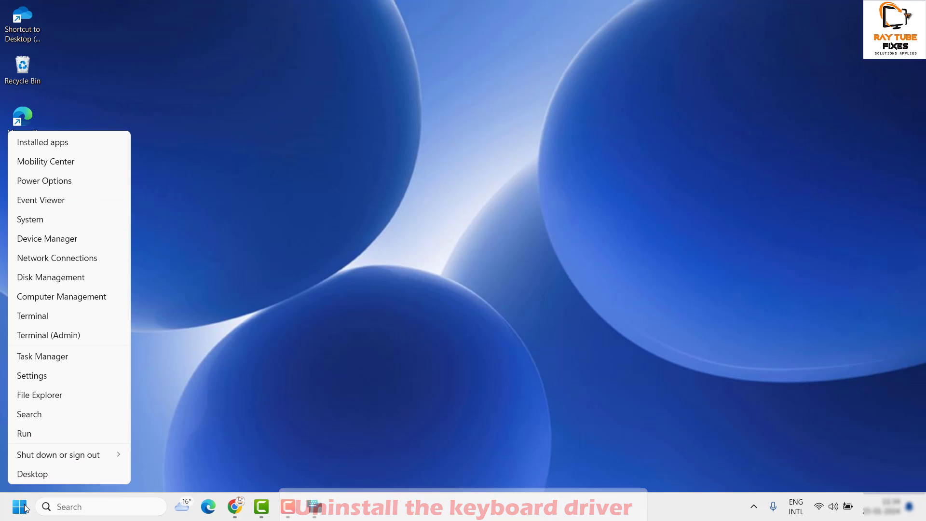
pyautogui.click(84, 242)
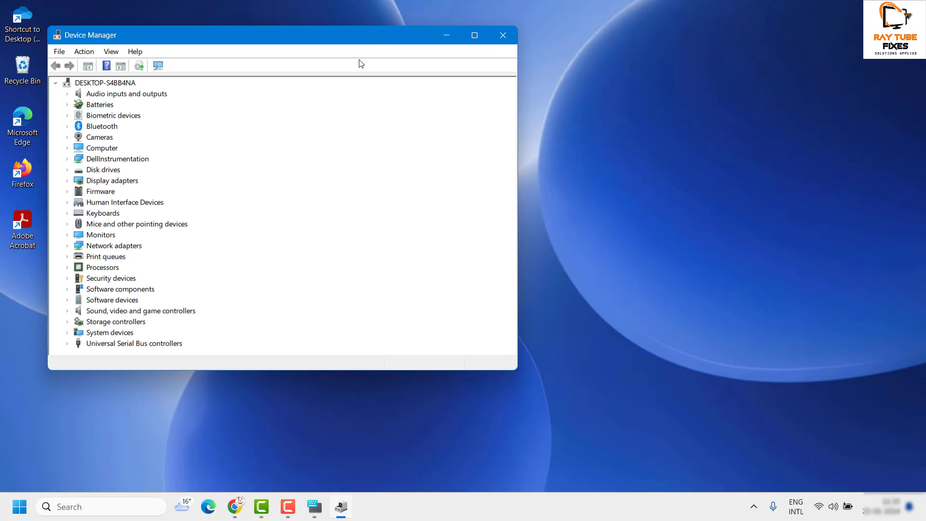
pyautogui.moveTo(377, 32); pyautogui.dragTo(536, 21)
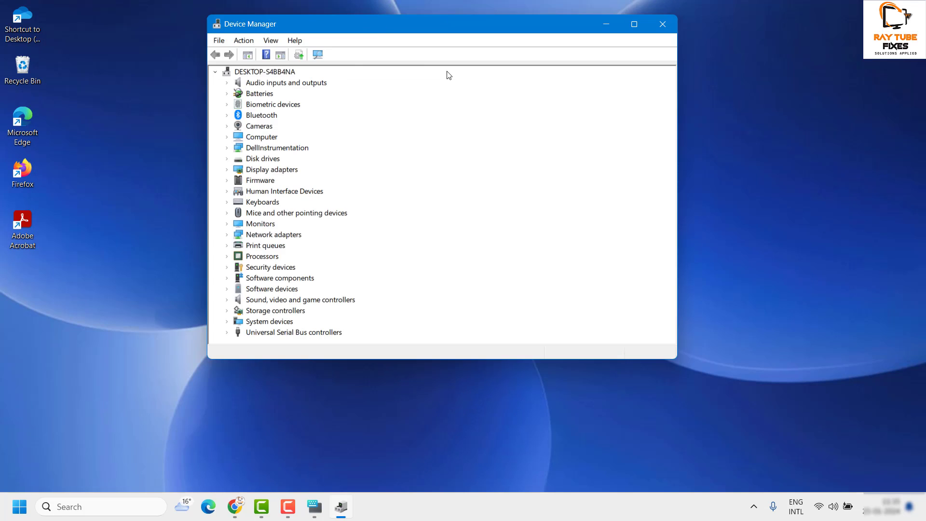
pyautogui.click(227, 202)
# Try to uninstall the Standard PS/2 Keyboard device and close Device Manager.
pyautogui.rightClick(280, 225)
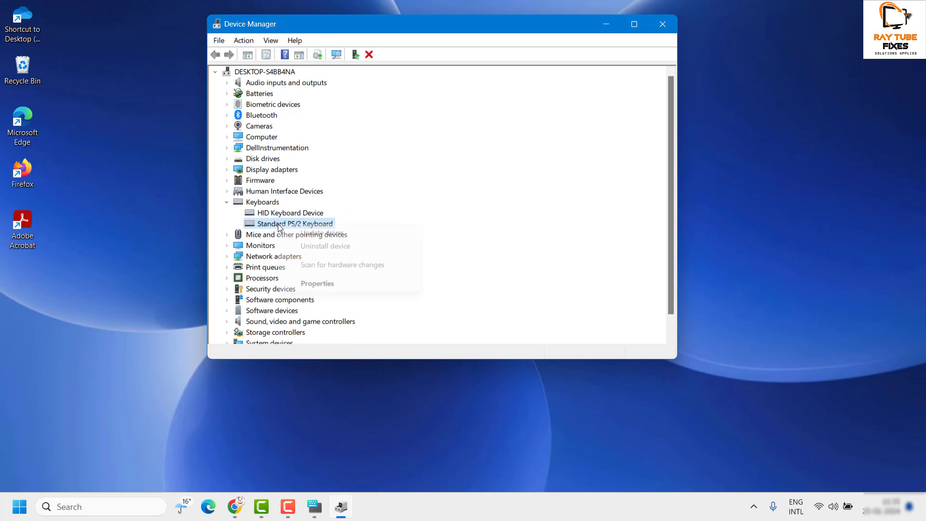
pyautogui.click(322, 232)
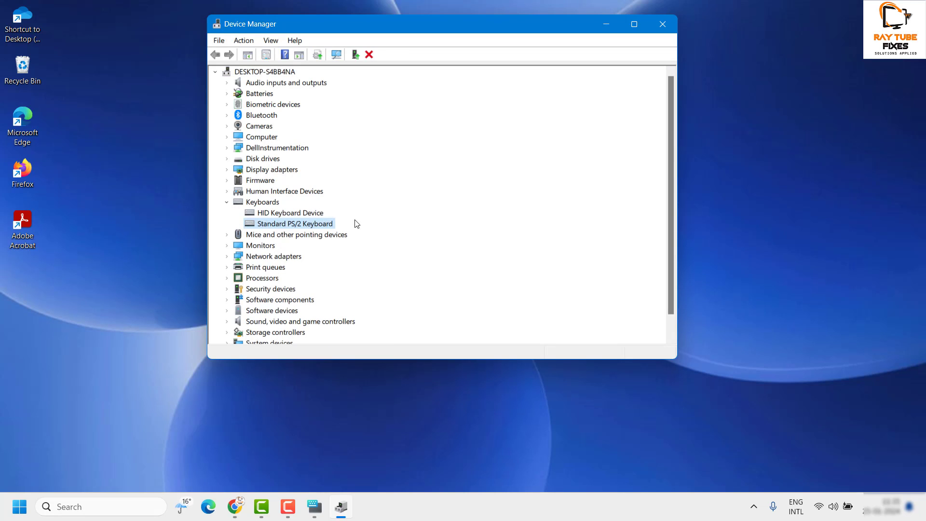
pyautogui.rightClick(299, 227)
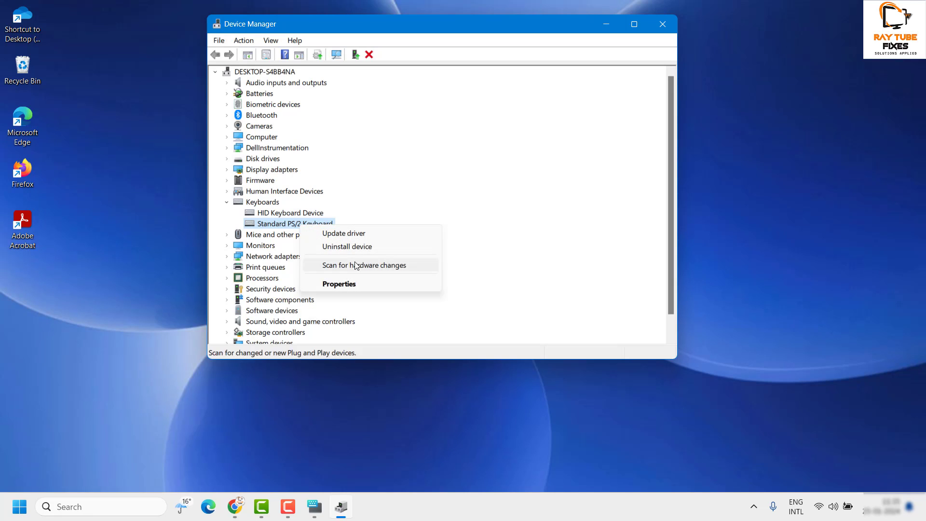
pyautogui.click(350, 247)
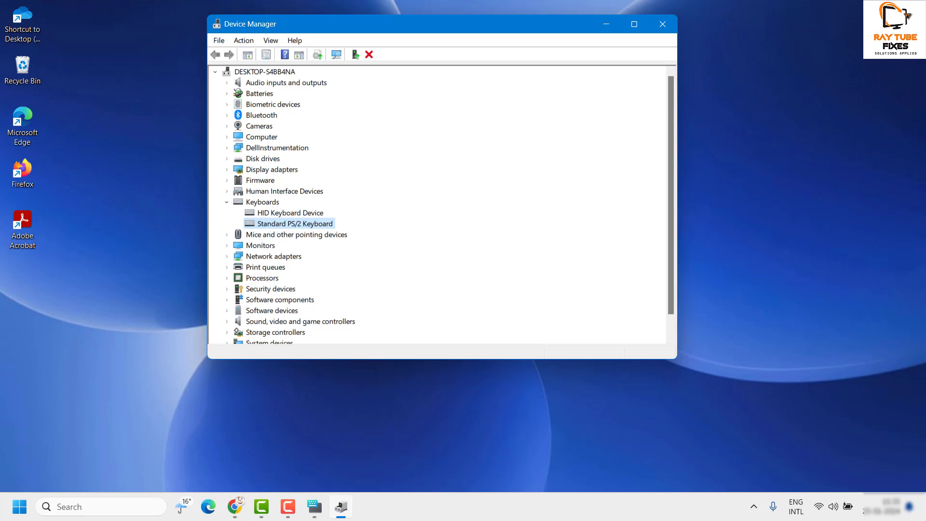
pyautogui.click(661, 28)
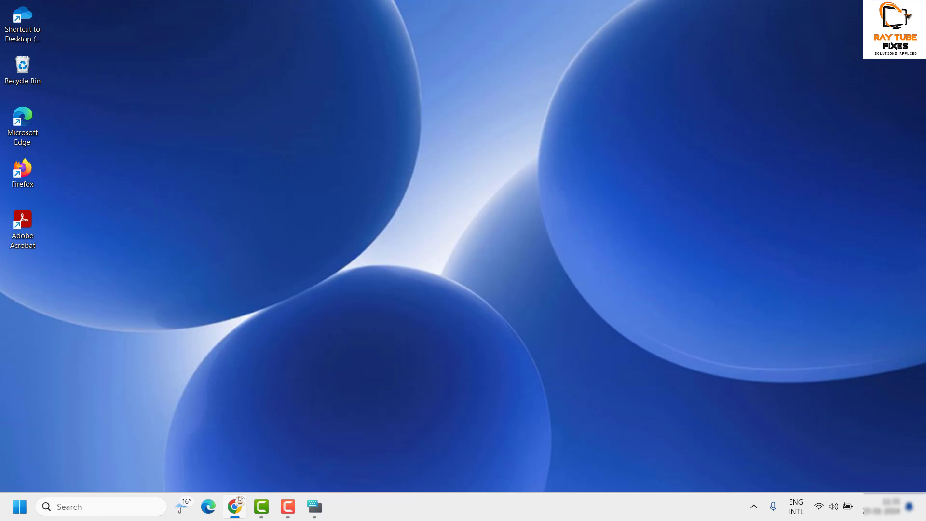